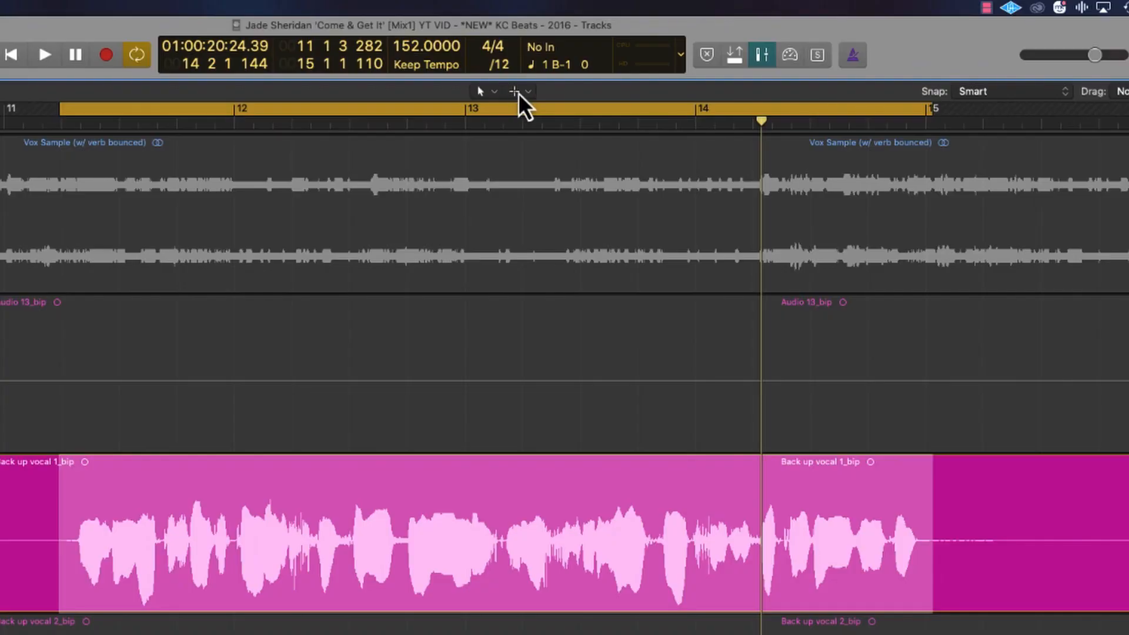
- Select the first vocal phrase on the Back up vocal 1 track, just after bar 11, with the Marquee tool
click(515, 92)
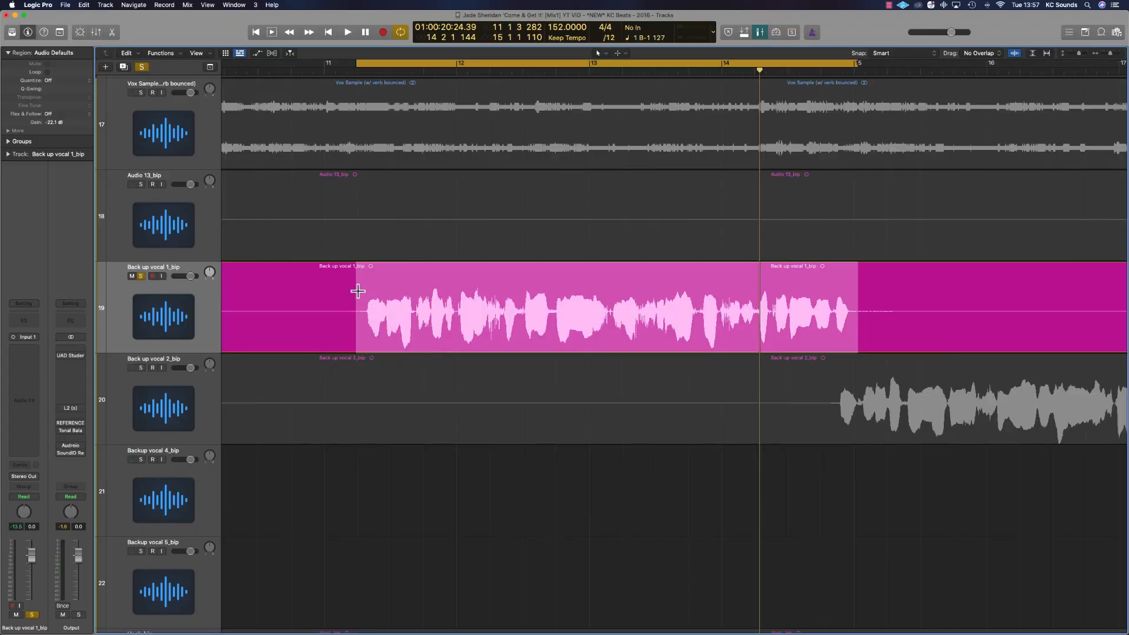
drag(358, 291, 414, 321)
click(401, 331)
- Marquee-select only the tall waveform peak that ends the first vocal phrase, around 11 3
key(super+z)
key(super+Down)
key(super+Down)
key(super+Right)
key(super+Right)
key(super+Right)
scroll(461, 344, right, 5)
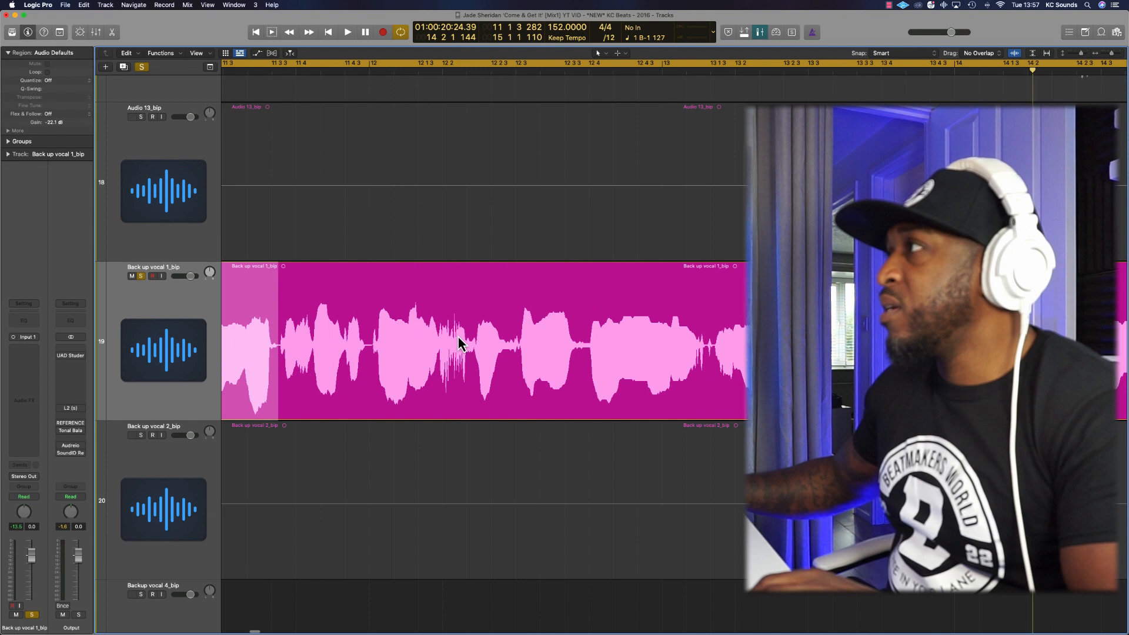
key(super+Left)
scroll(461, 342, left, 1)
scroll(460, 343, left, 1)
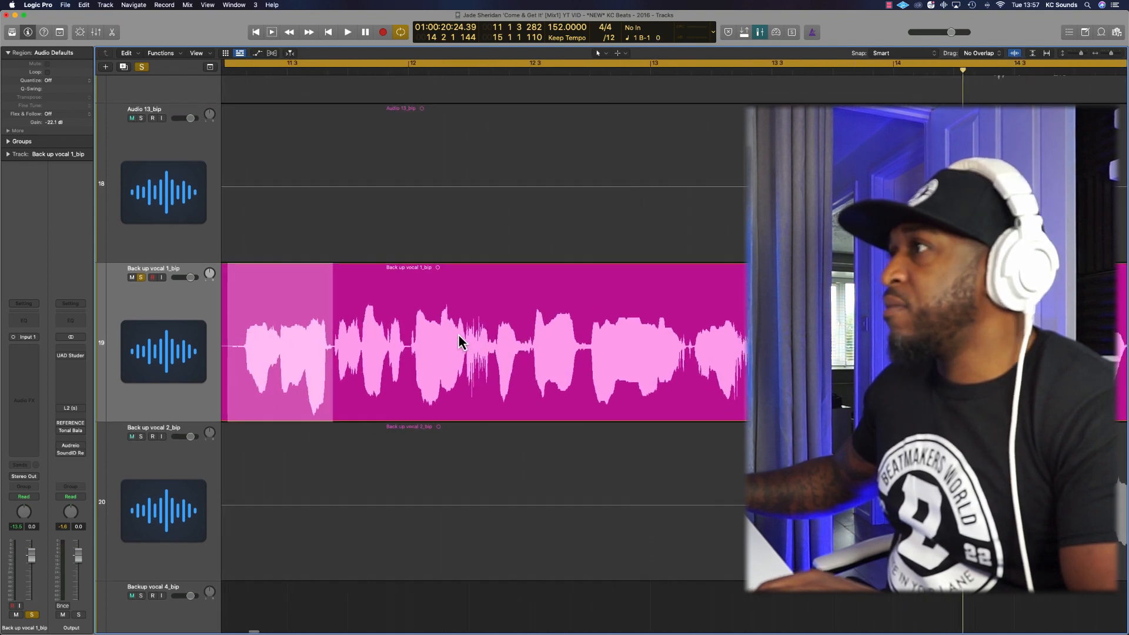
drag(305, 322, 331, 330)
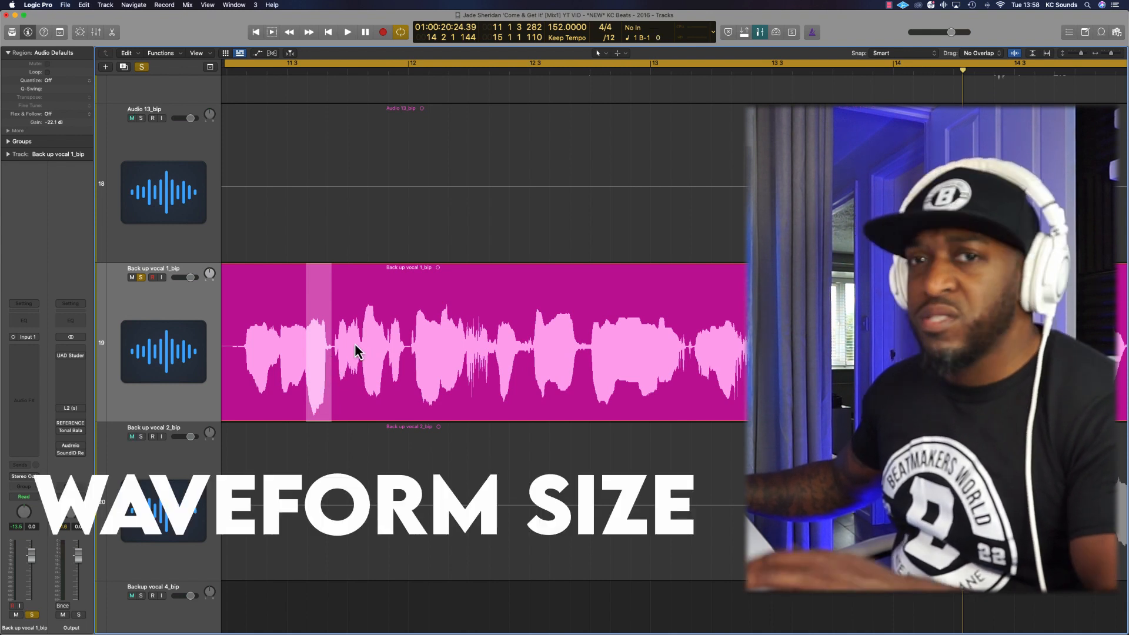
- Select the Back up vocal 1 region and shrink, enlarge and restore the displayed waveform size
click(274, 352)
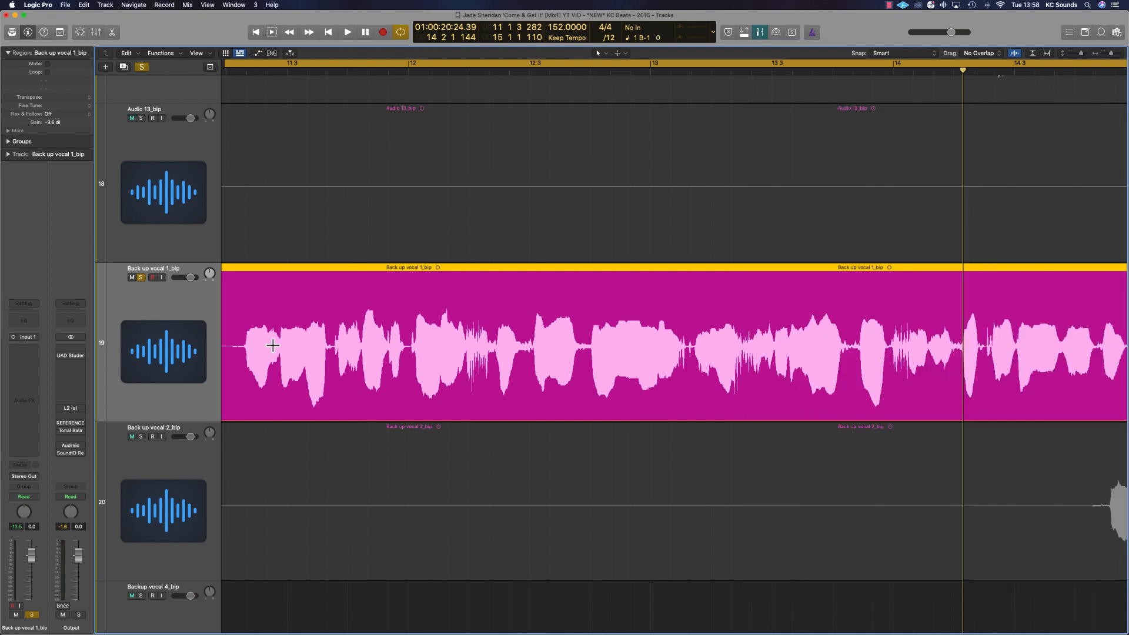
key(super+minus)
key(super+minus)
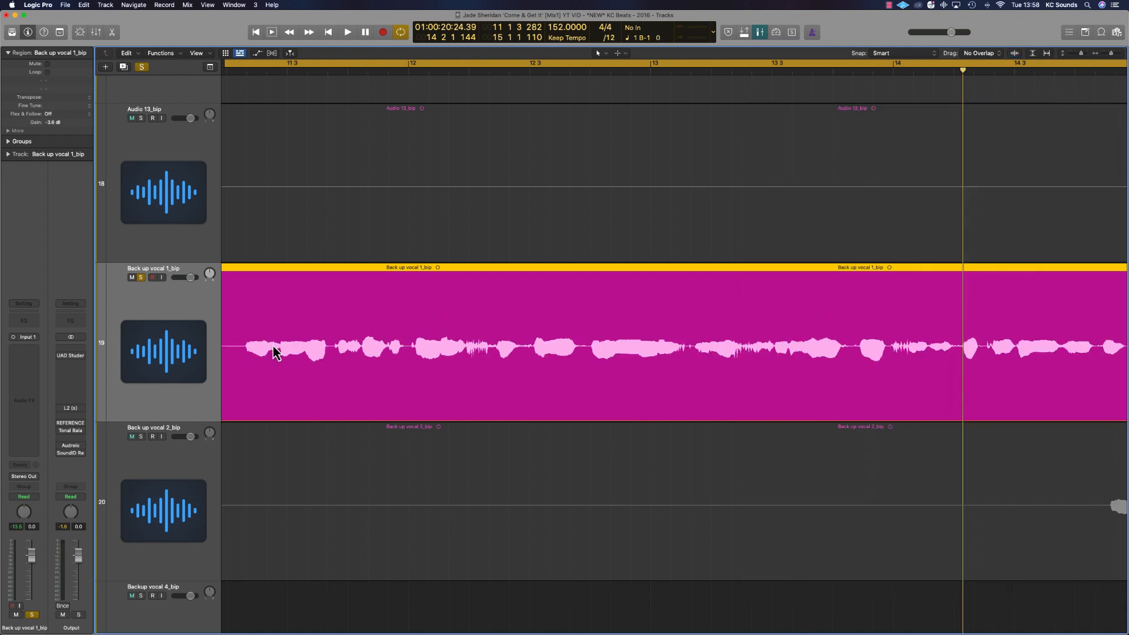
key(super+equal)
key(super+equal)
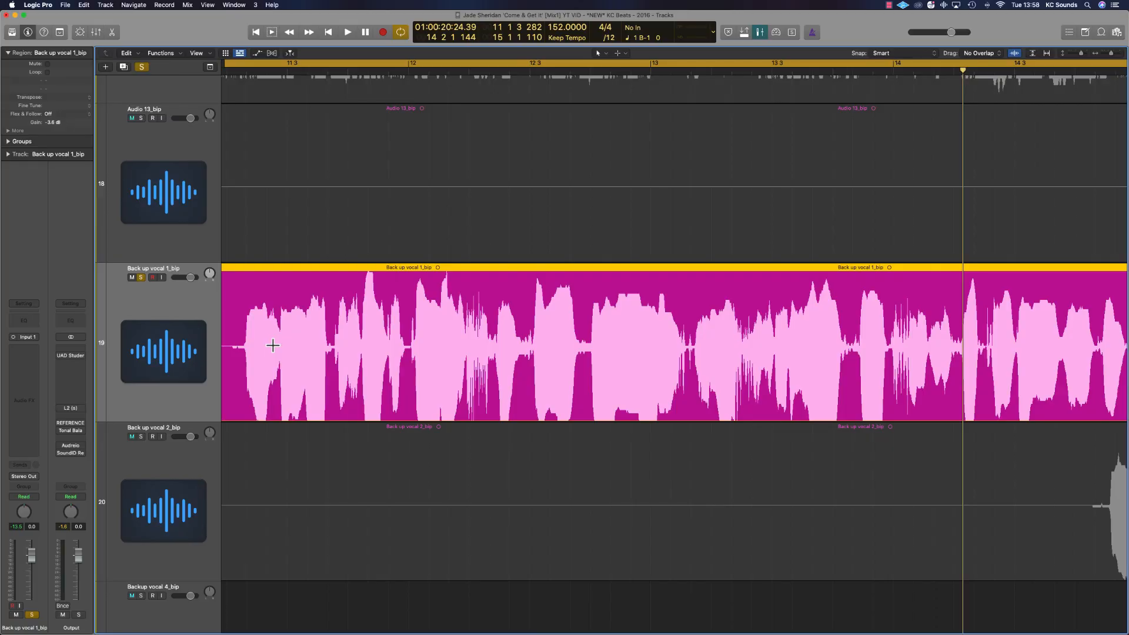
key(super+minus)
key(super+minus)
key(super+minus)
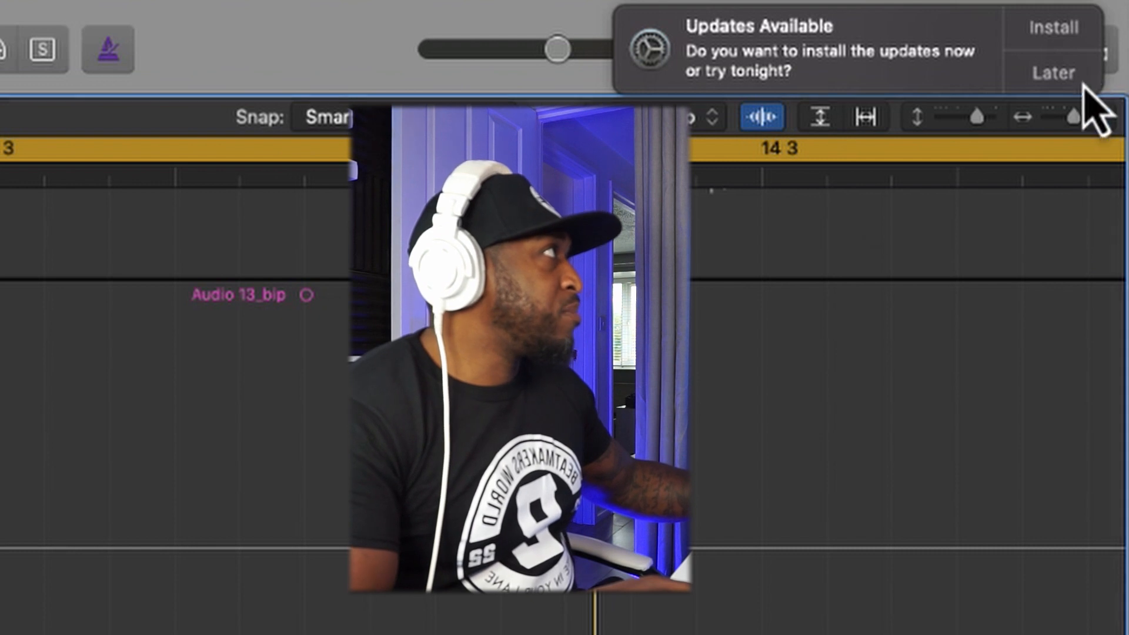
- Postpone the system update notification with Remind Me Tomorrow
click(1107, 40)
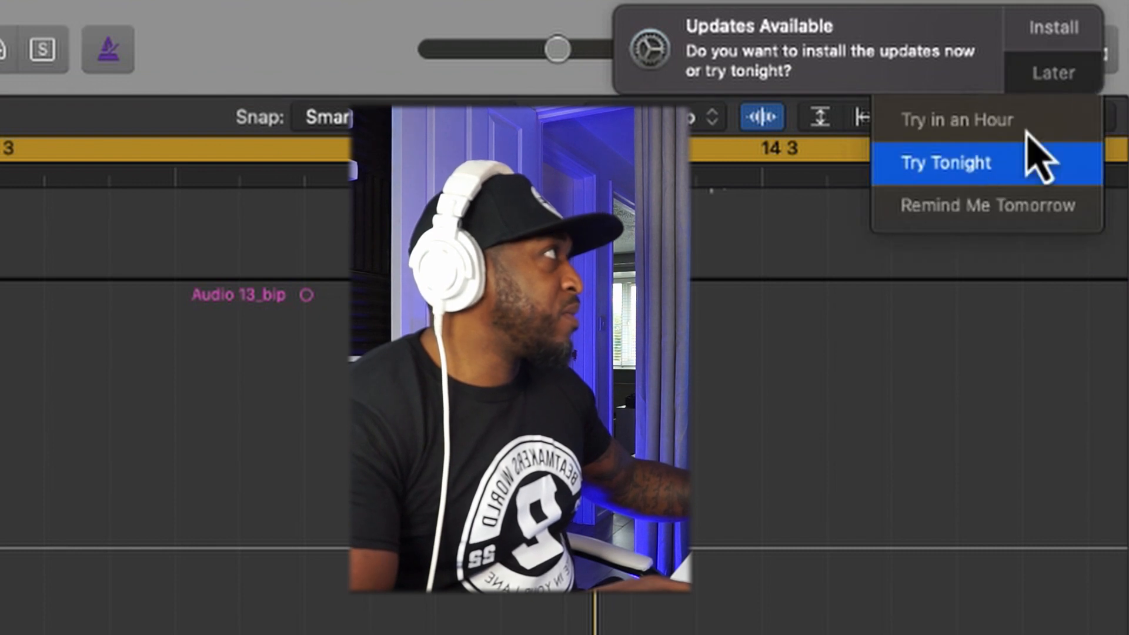
click(971, 224)
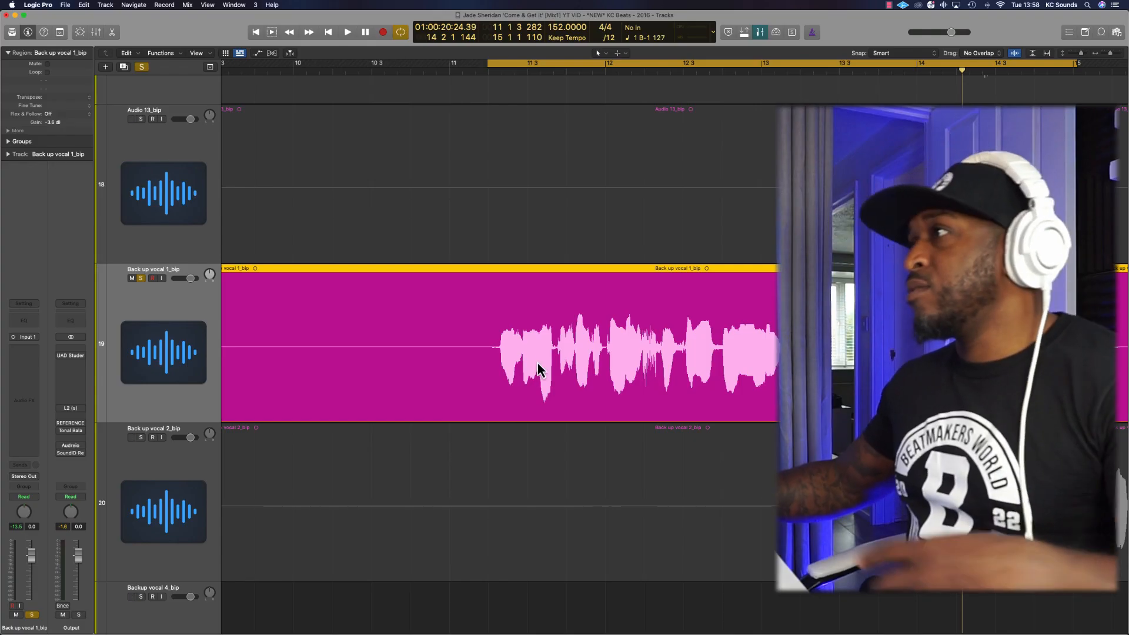
- Marquee-select the loud syllable around 11 3 on Back up vocal 1 and split it into its own region
drag(540, 358, 576, 365)
key(super+Right)
key(super+Right)
key(super+Right)
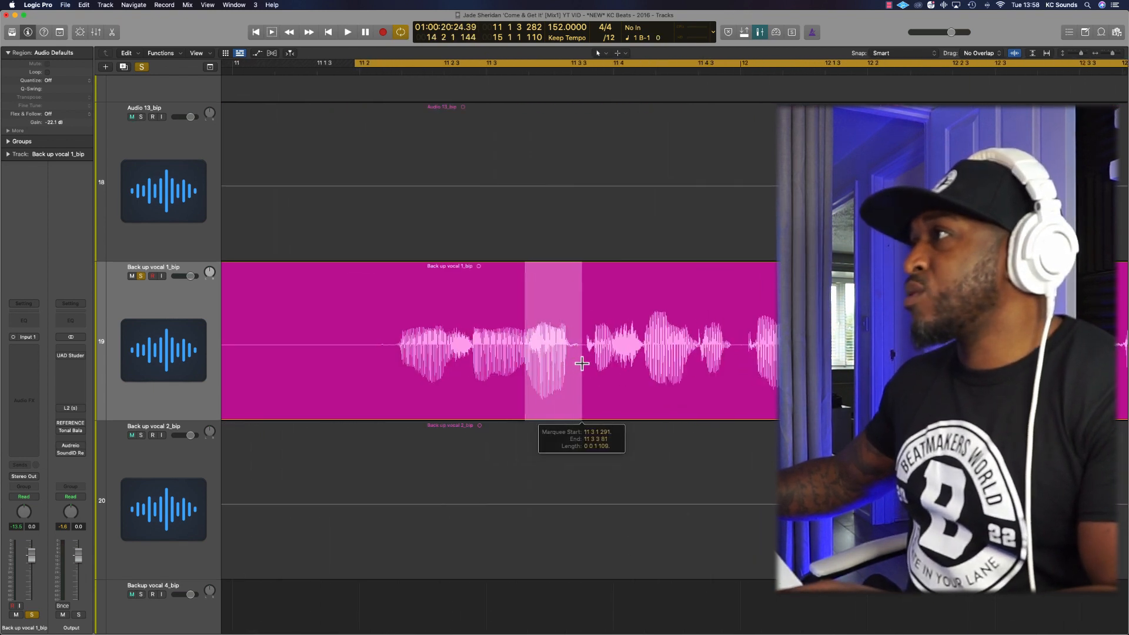
click(580, 365)
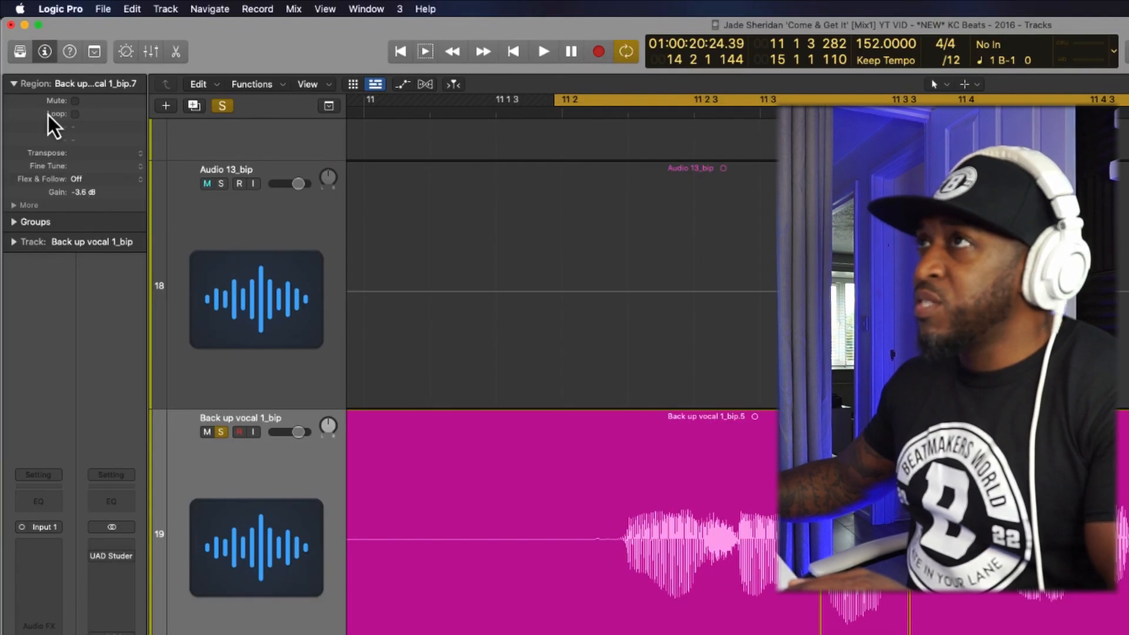
- Collapse and expand the region parameters, and lower the split-off syllable's region gain to -5.5 dB
click(16, 85)
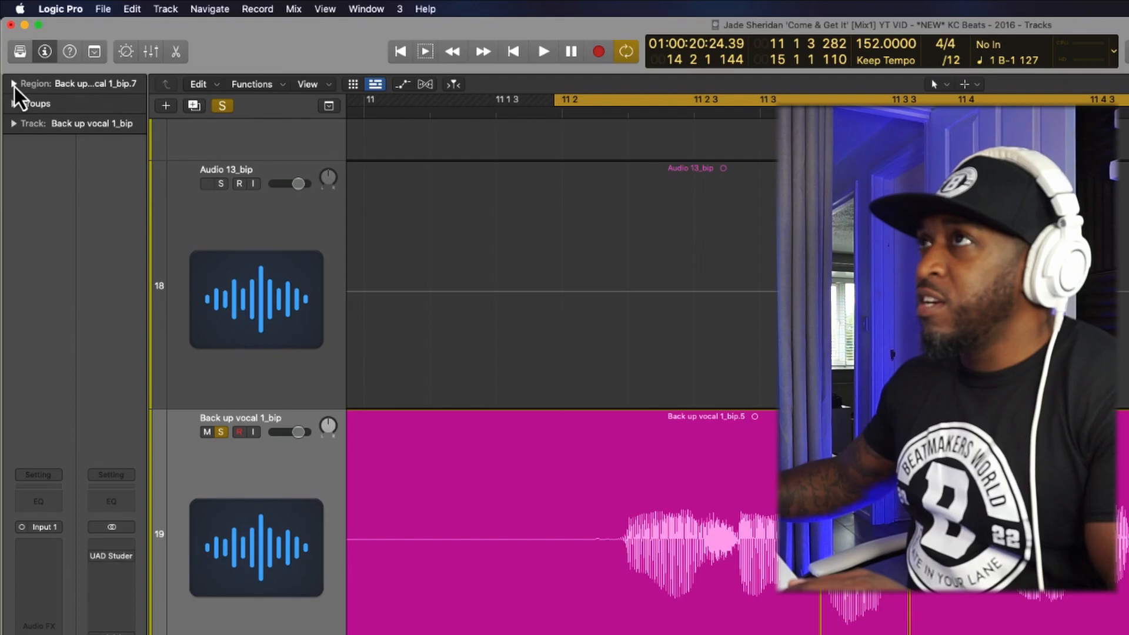
click(14, 84)
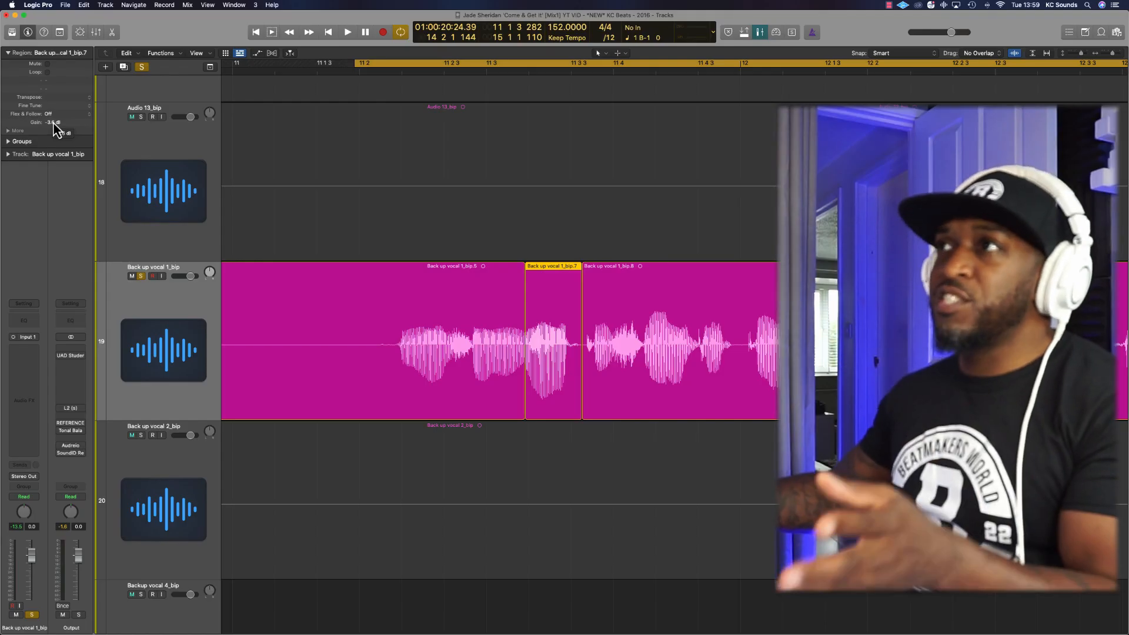
click(9, 53)
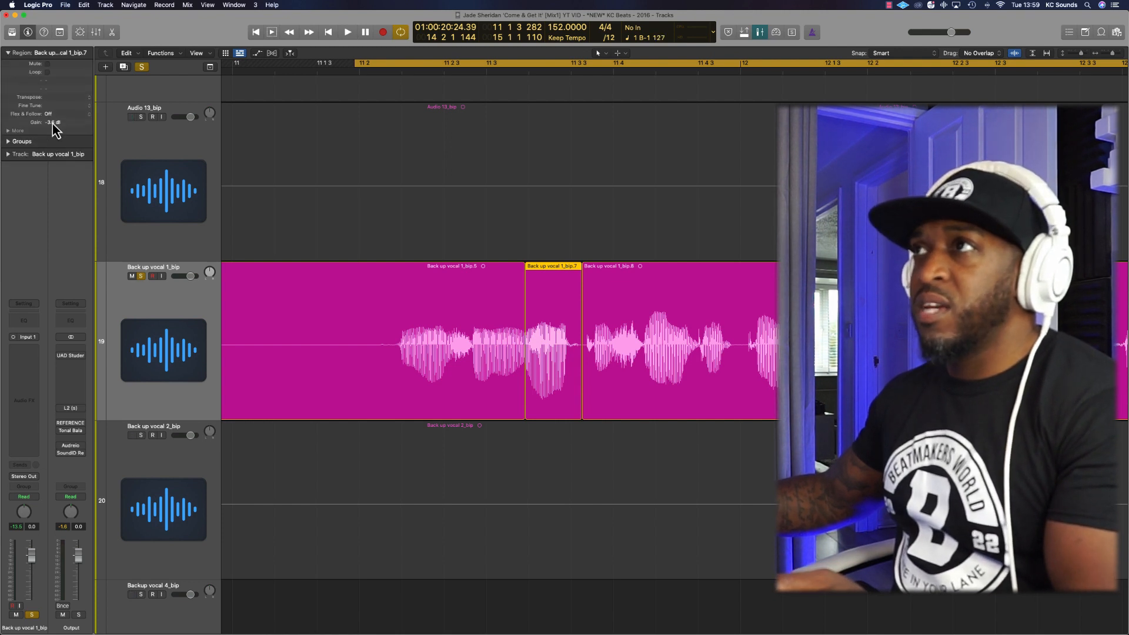
drag(59, 121, 76, 184)
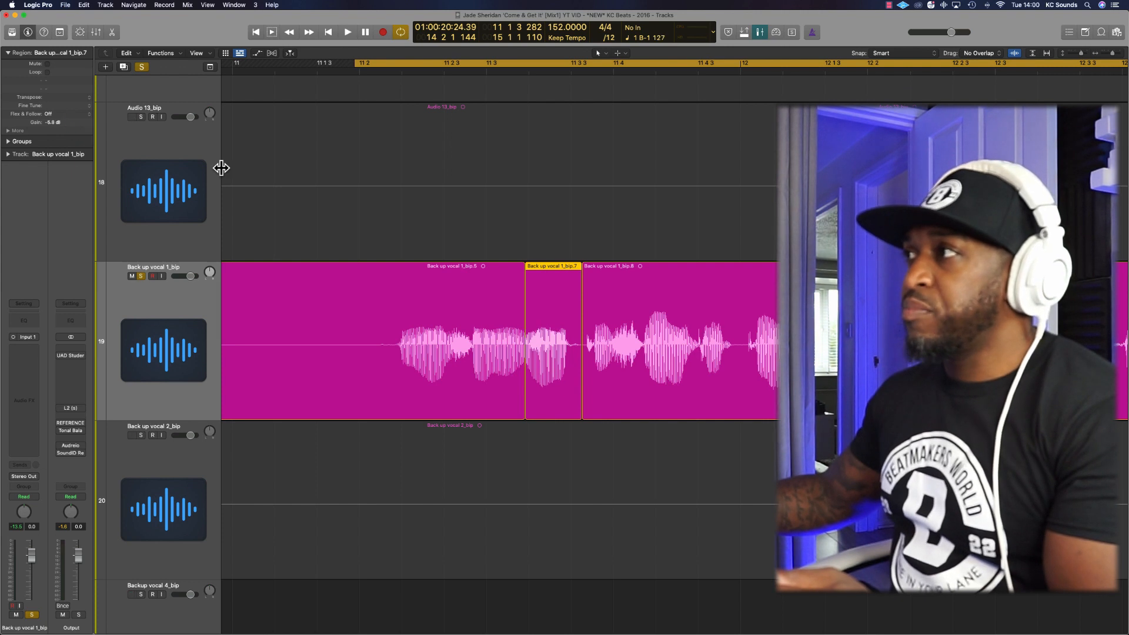
- Bring the boosted syllable's region gain back down until its waveform is level with the neighbouring syllables
click(383, 318)
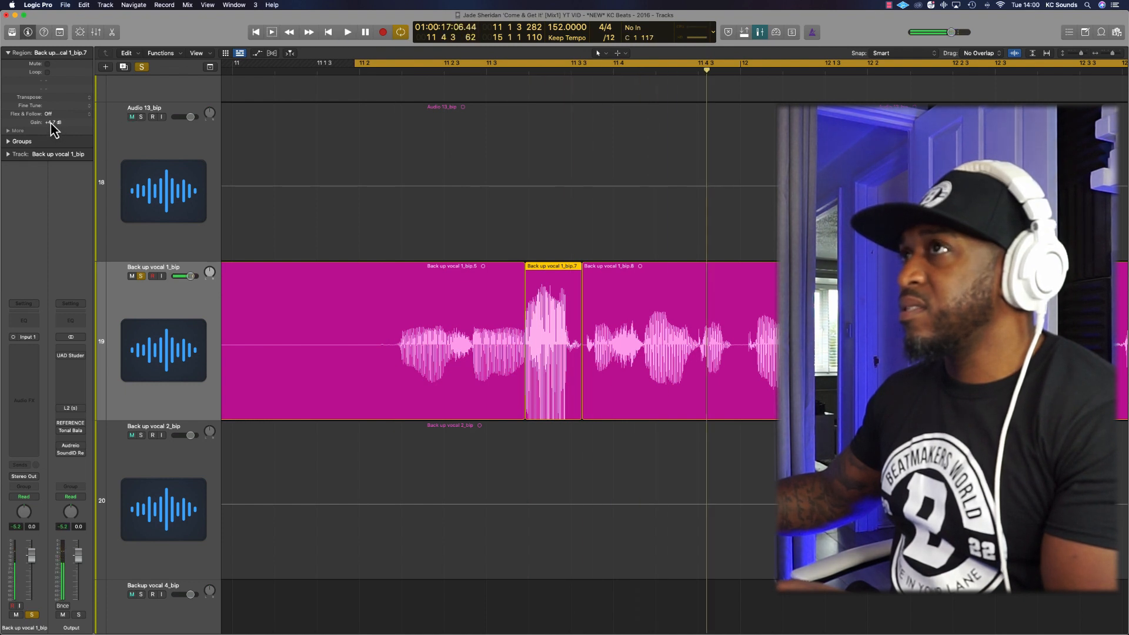
drag(51, 122, 62, 195)
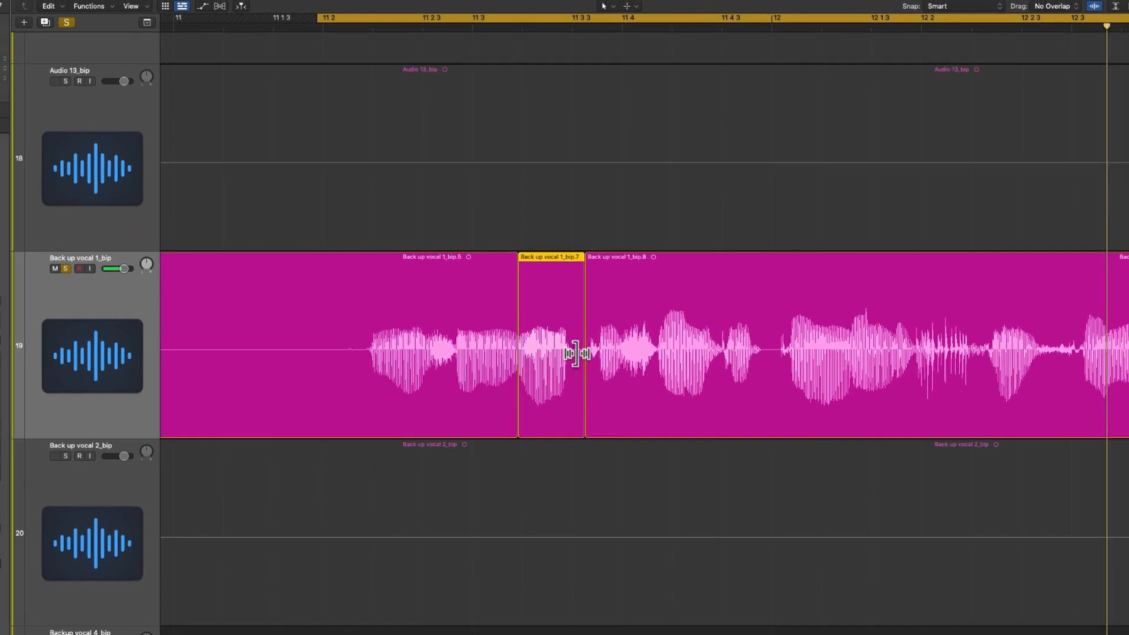
- Insert Logic's Gain utility plug-in on the Back up vocal 1 channel
scroll(575, 354, down, 5)
scroll(574, 350, right, 5)
scroll(573, 348, down, 2)
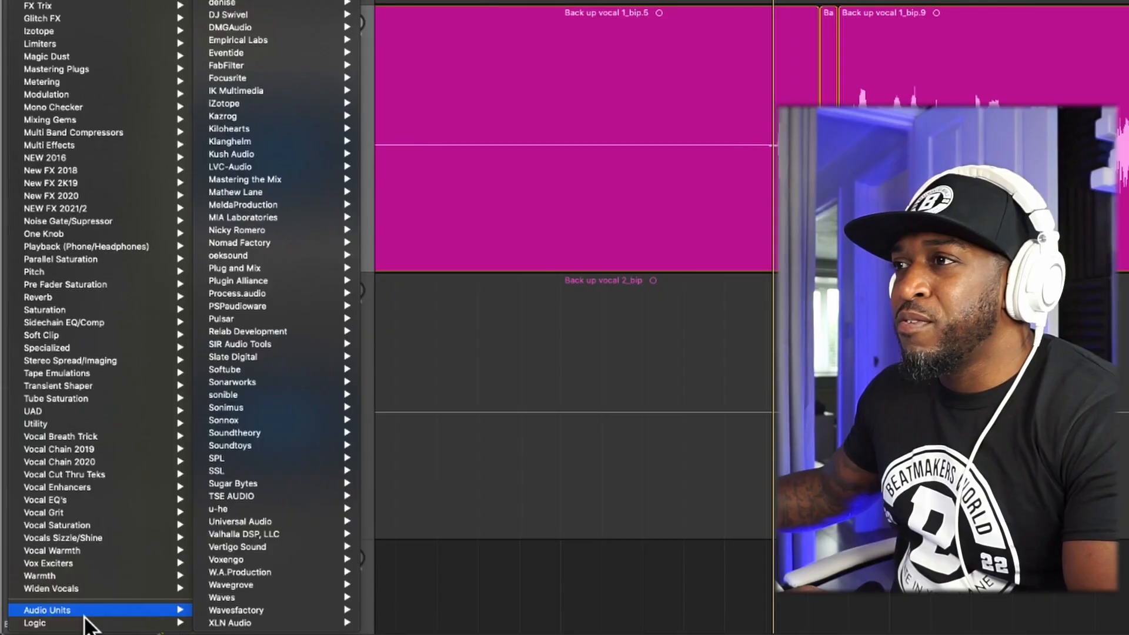
mouse_move(85, 623)
mouse_move(257, 627)
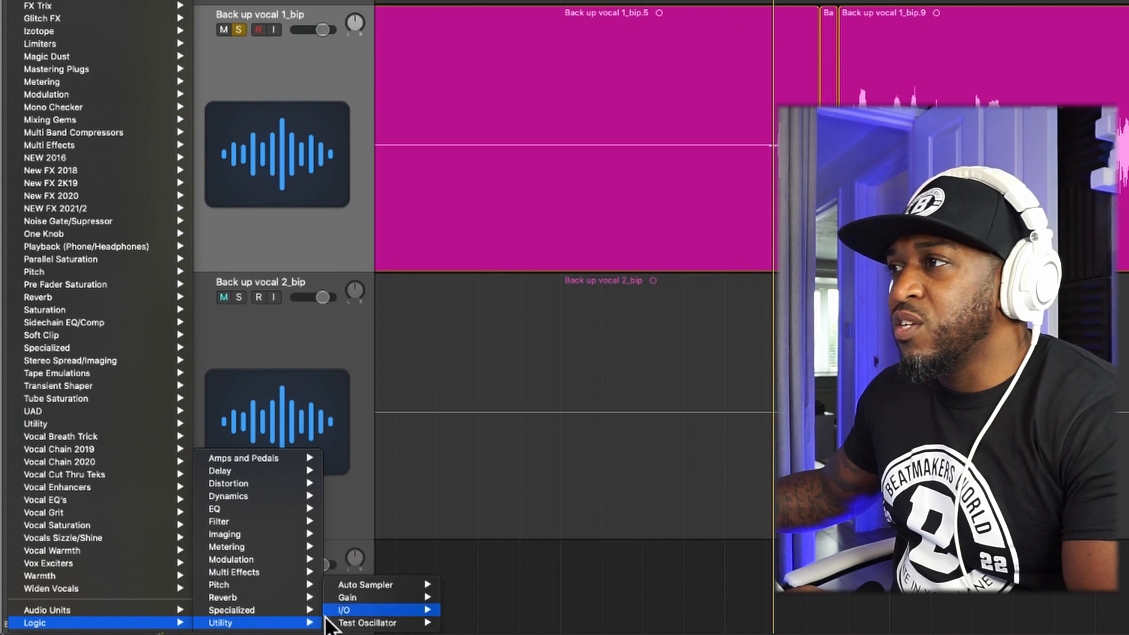
click(466, 599)
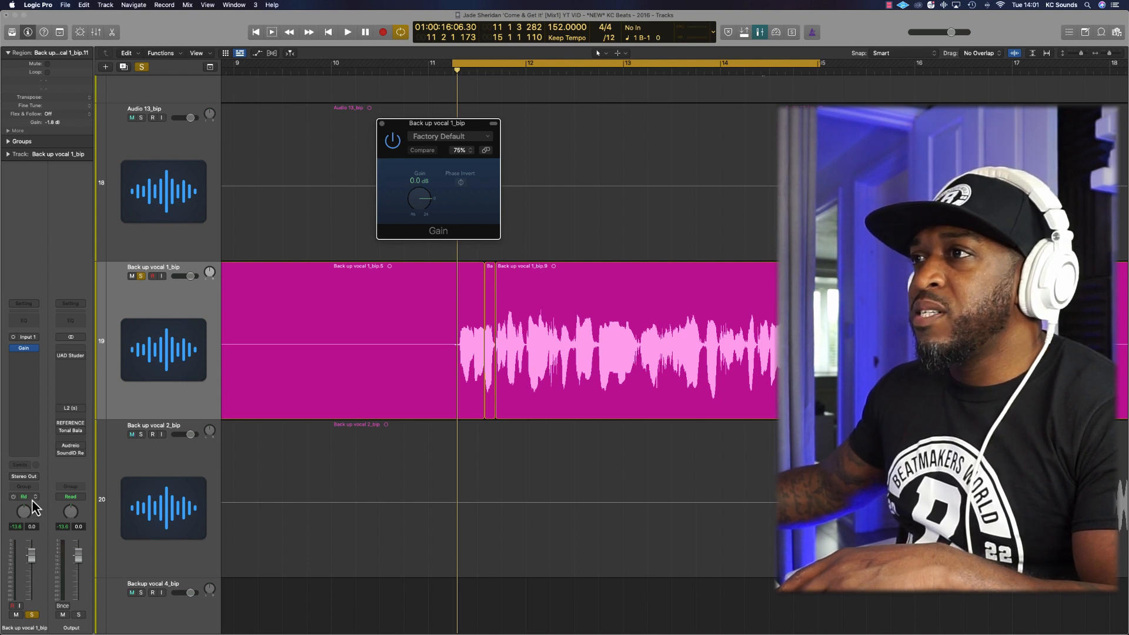
- Show track automation and set the Back up vocal 1 lane to the Gain plug-in's Gain parameter
key(a)
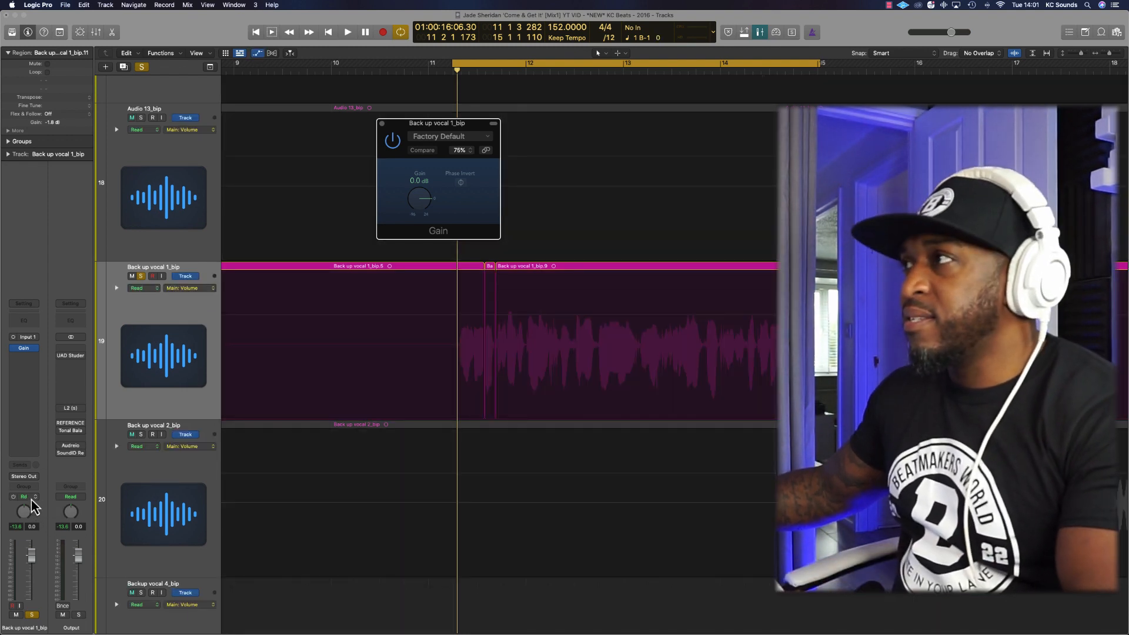
click(188, 288)
mouse_move(248, 352)
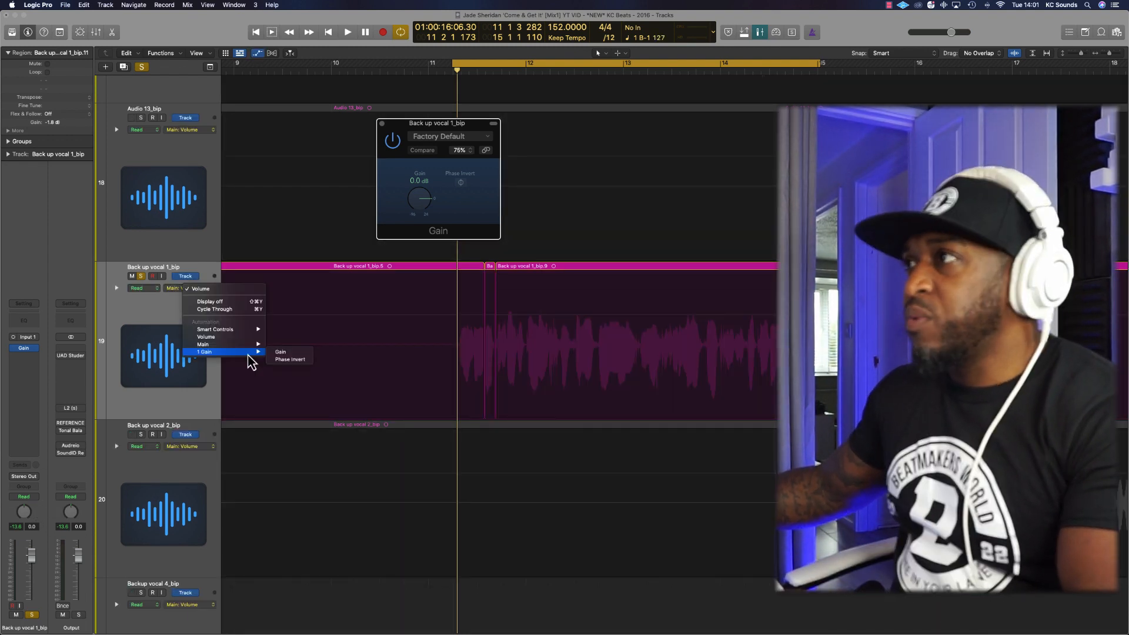
click(282, 352)
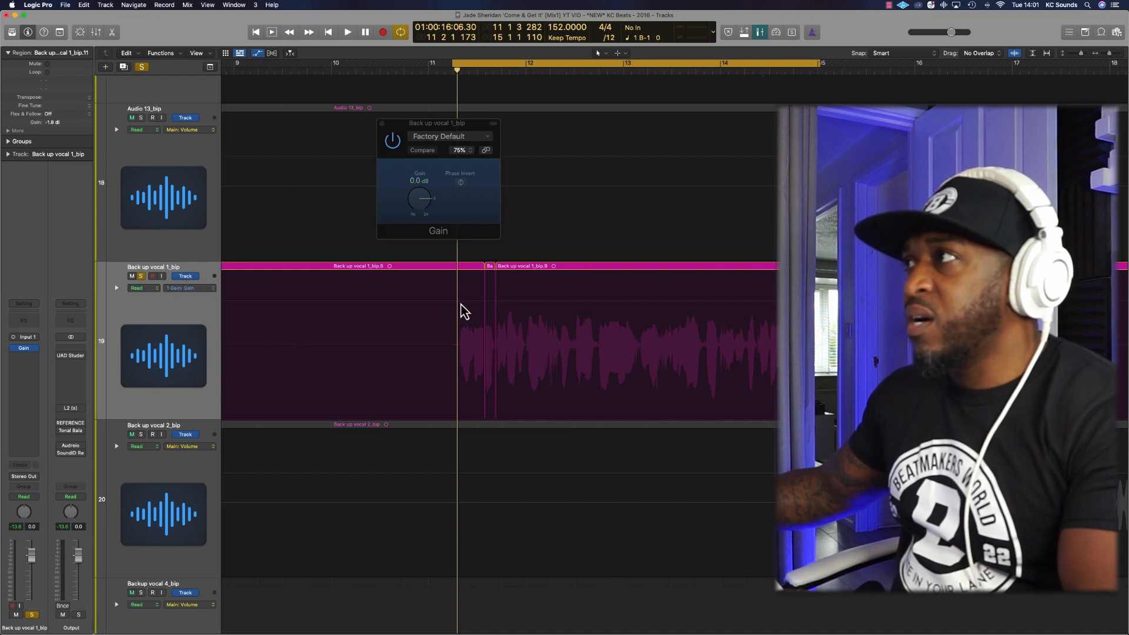
- Lower the gain automation of the marquee-selected syllable around bar 13 to -6.1 dB and open the Gain plug-in window
drag(595, 352, 638, 360)
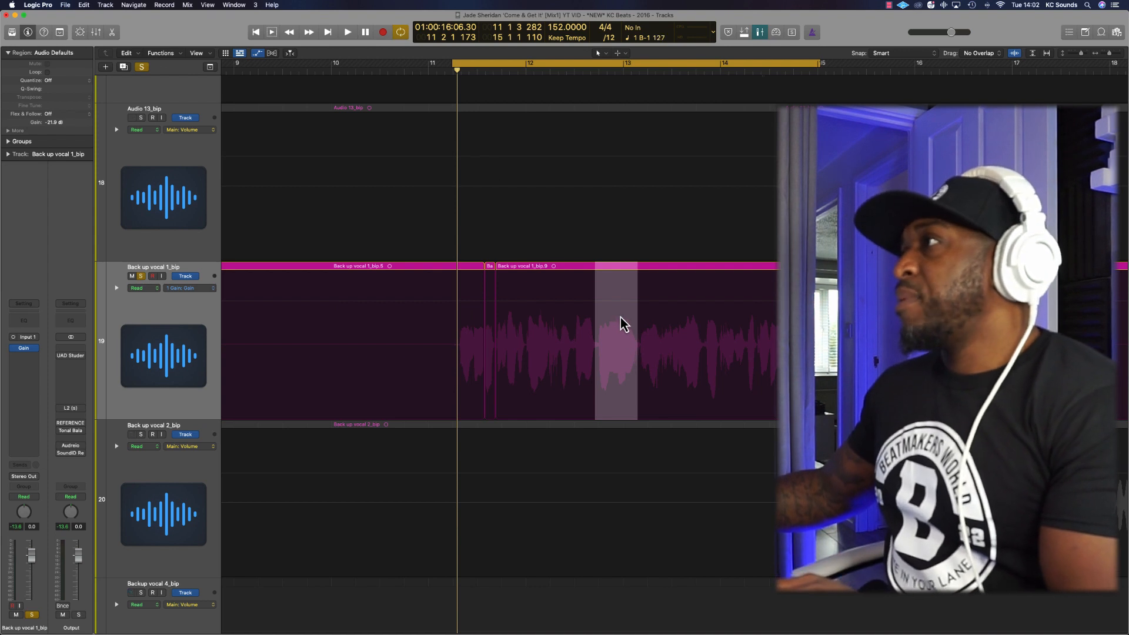
drag(624, 324, 624, 330)
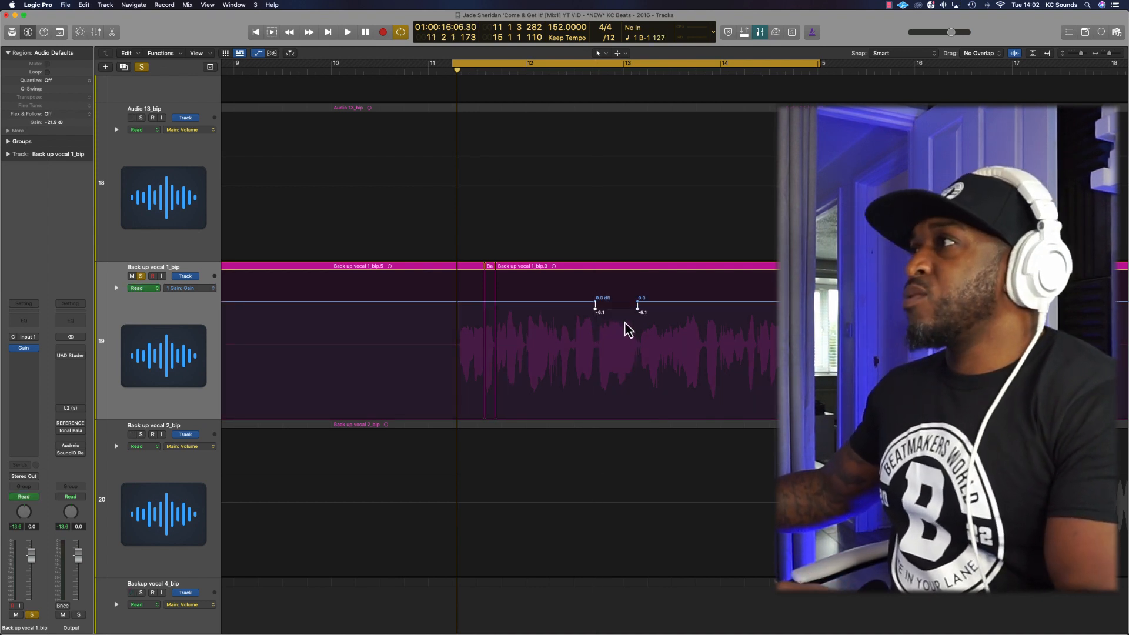
click(25, 349)
drag(676, 139, 651, 144)
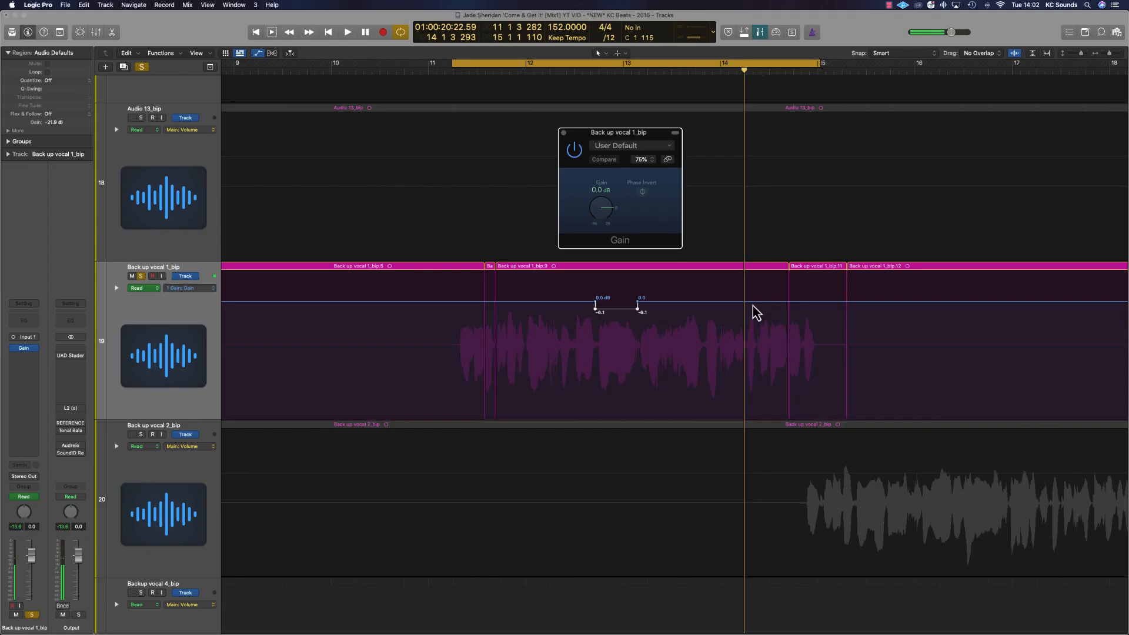
- Lower the gain automation of the section starting around 14 2 to -6.0 dB and play it back
drag(663, 469, 687, 516)
drag(762, 338, 749, 309)
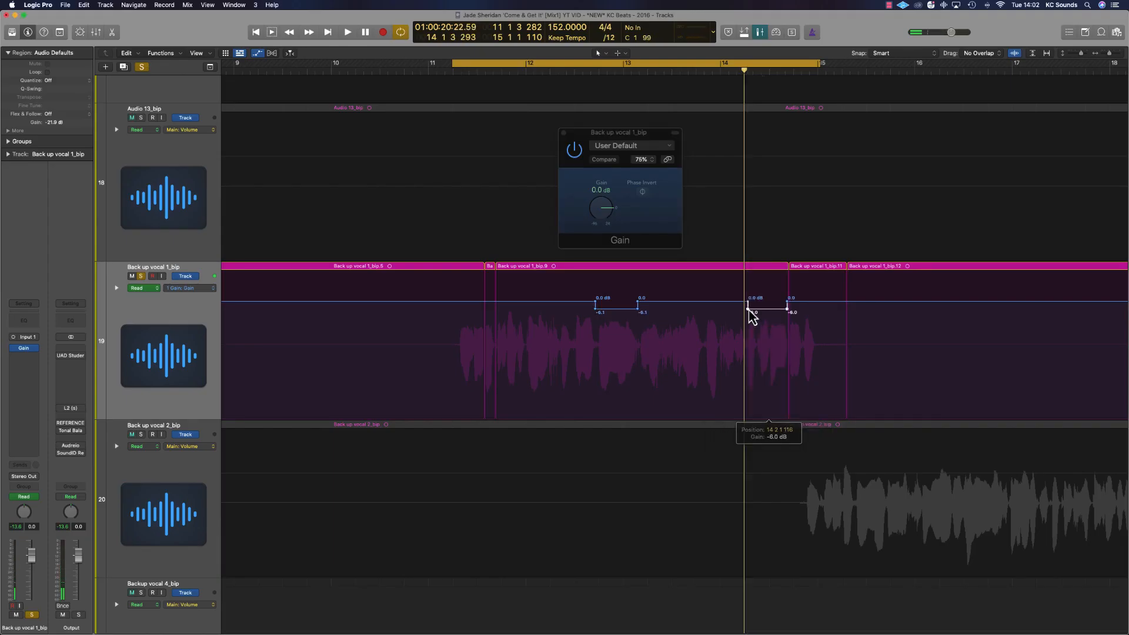
key(space)
key(space)
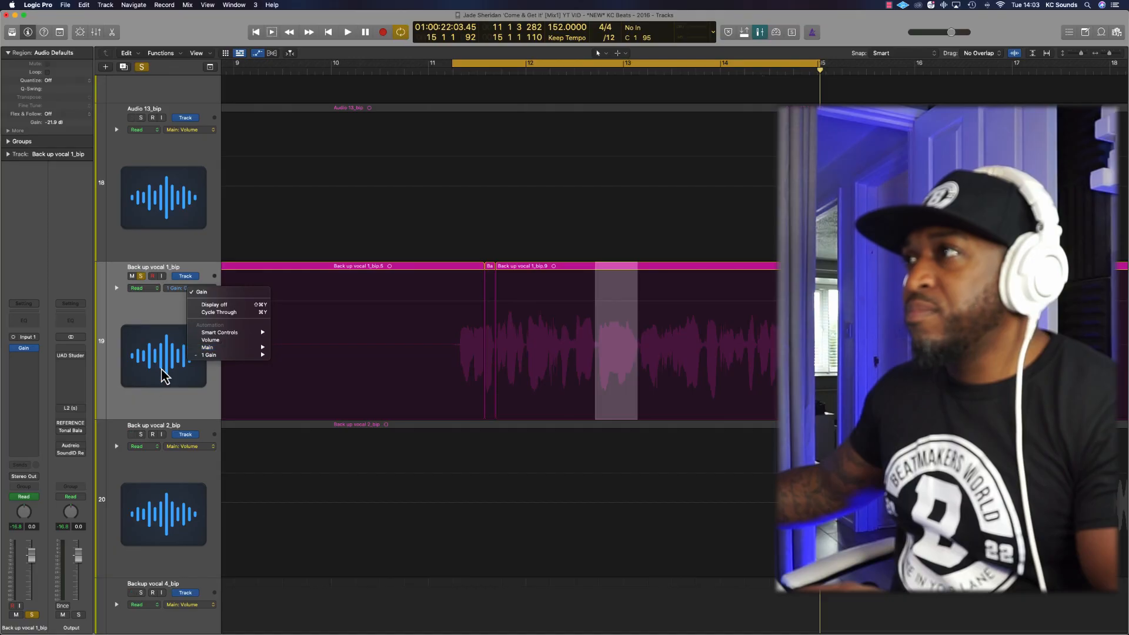
- Switch the Back up vocal 1 automation lane to the main Volume parameter
click(212, 340)
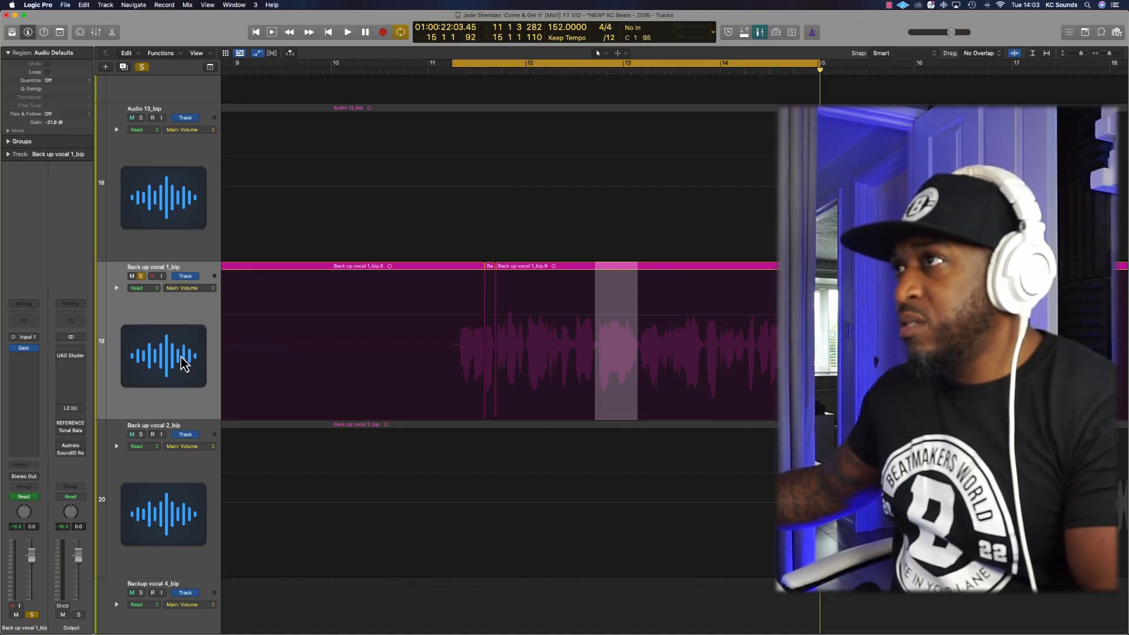
click(207, 289)
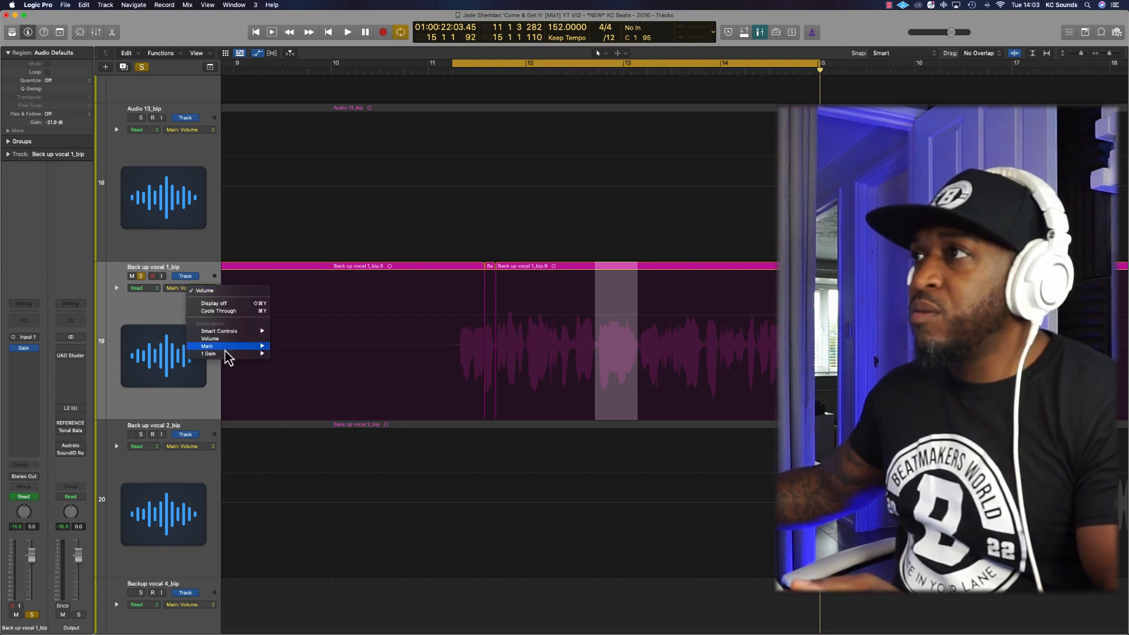
click(212, 339)
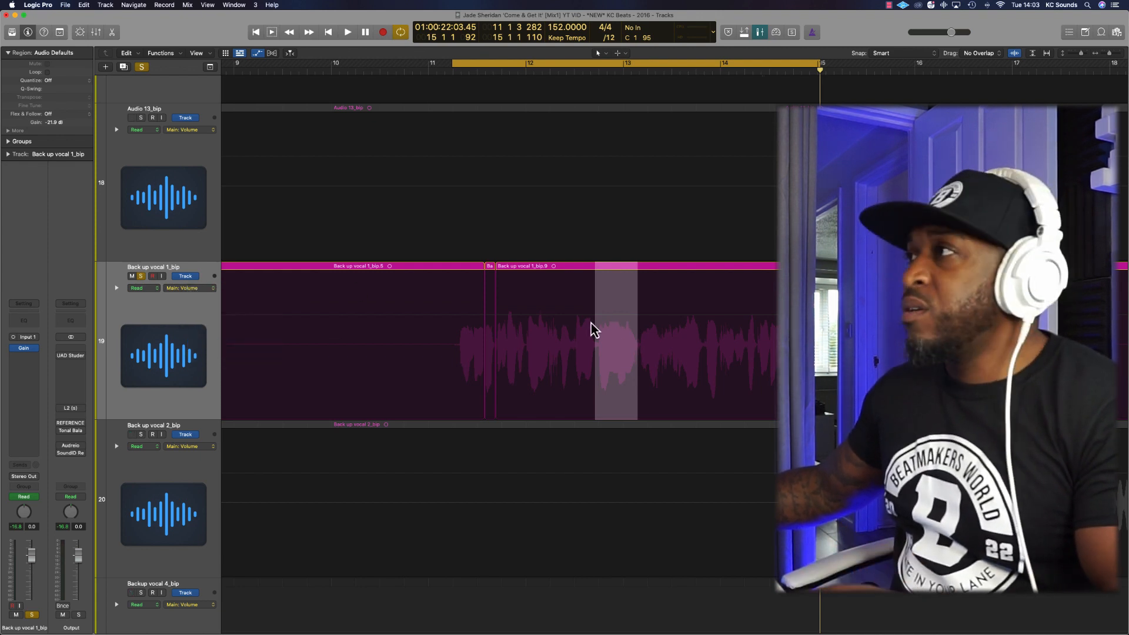
- Lower the volume automation of the section starting at bar 12 to -1.2 dB during playback and mark another section after bar 13
drag(525, 317, 560, 331)
key(space)
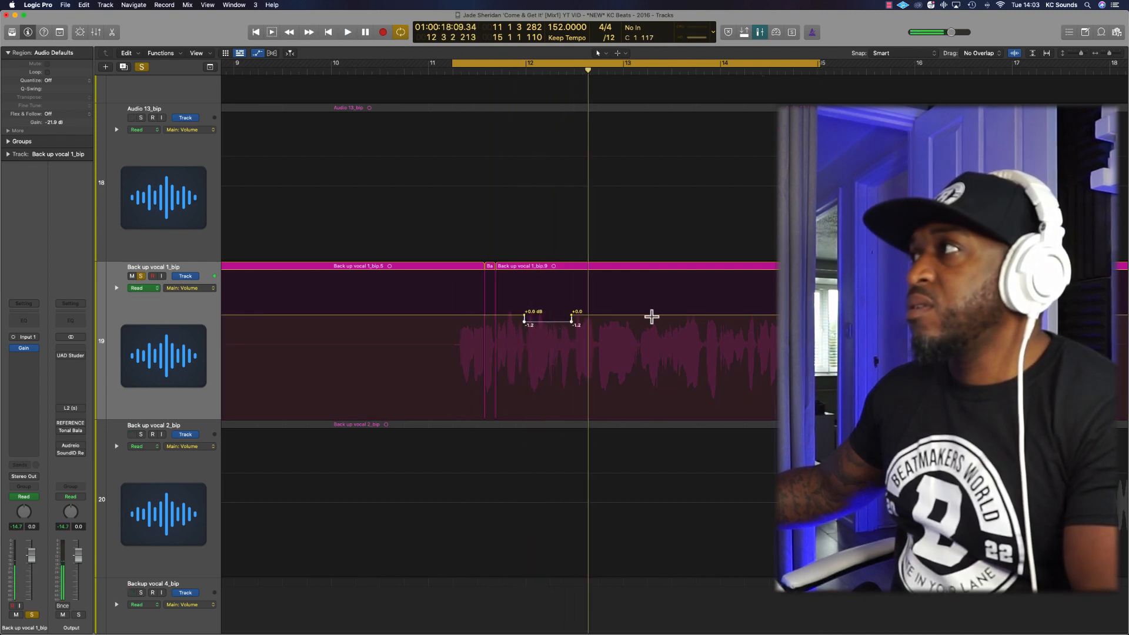
drag(651, 317, 669, 321)
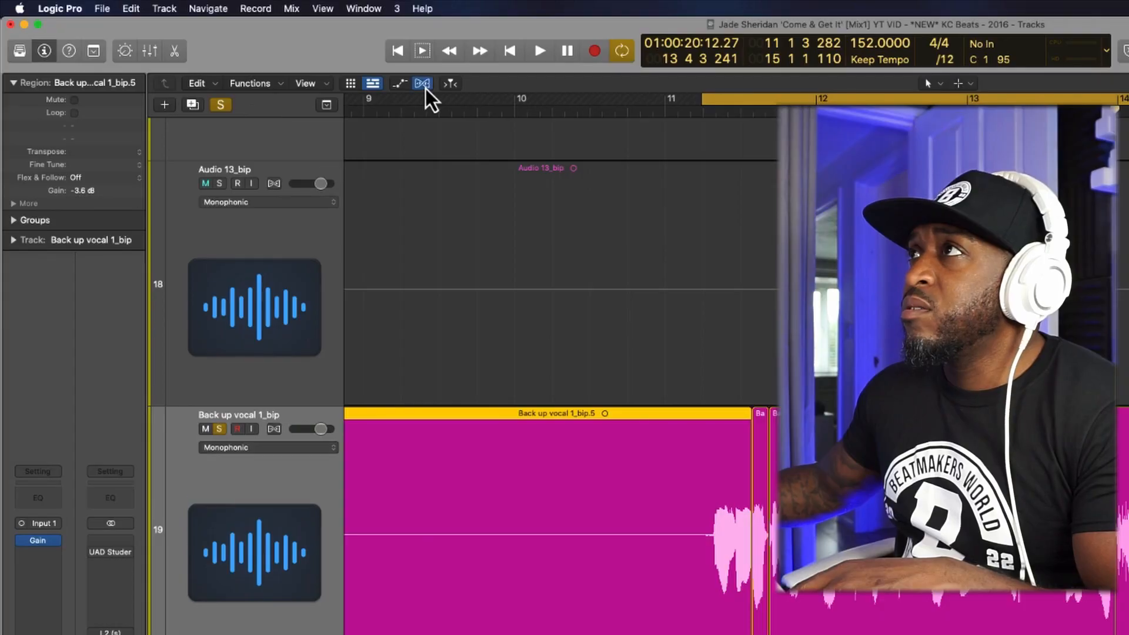
- Set the Back up vocal 1 track's flex mode to Flex Pitch and zoom in on its analysed notes
click(263, 449)
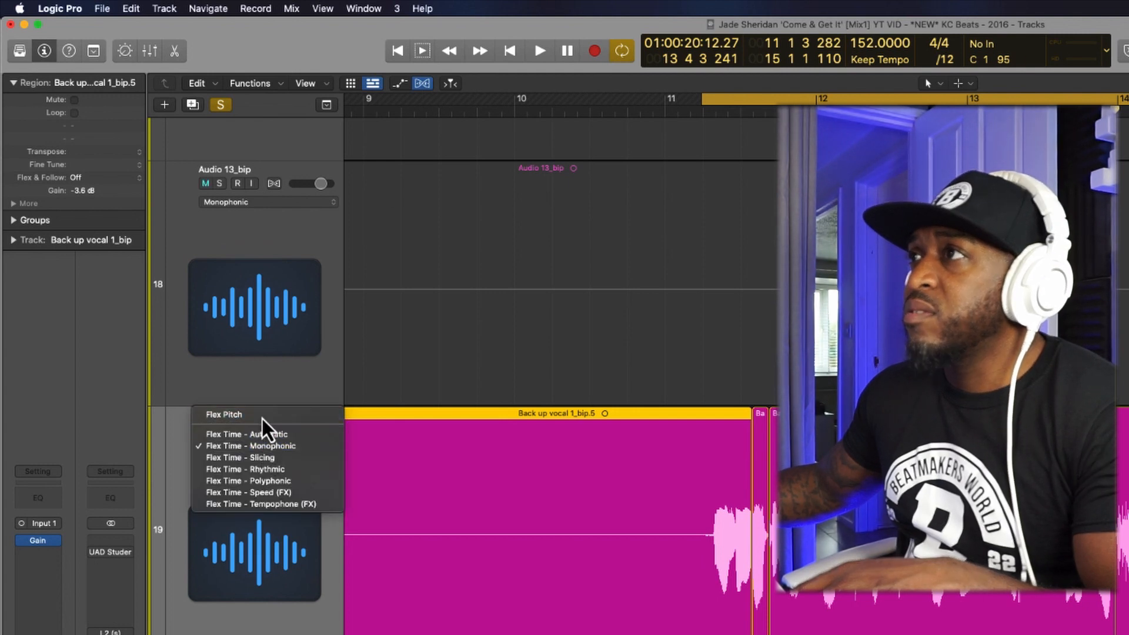
click(262, 419)
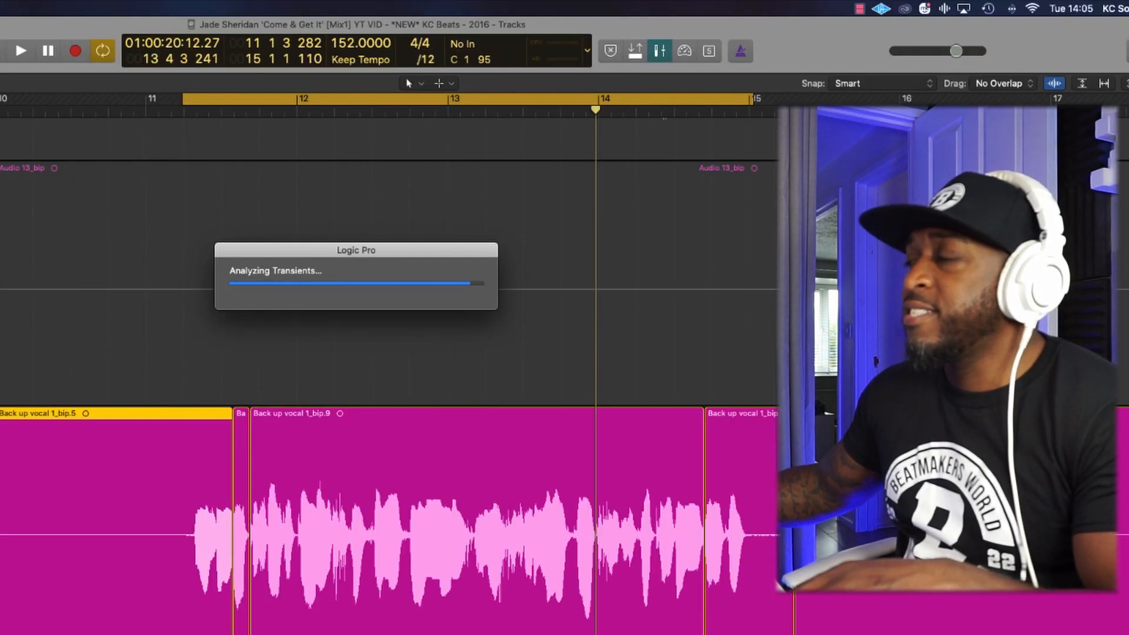
key(z)
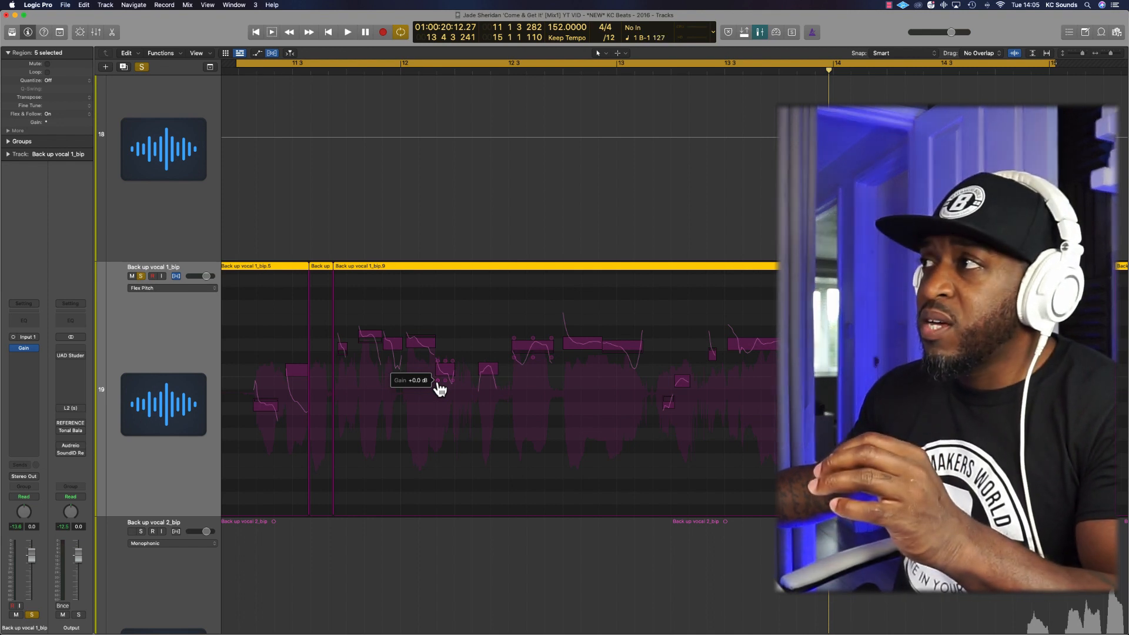
- Adjust the gain of the Flex Pitch note shortly after bar 12 using its gain control
click(438, 382)
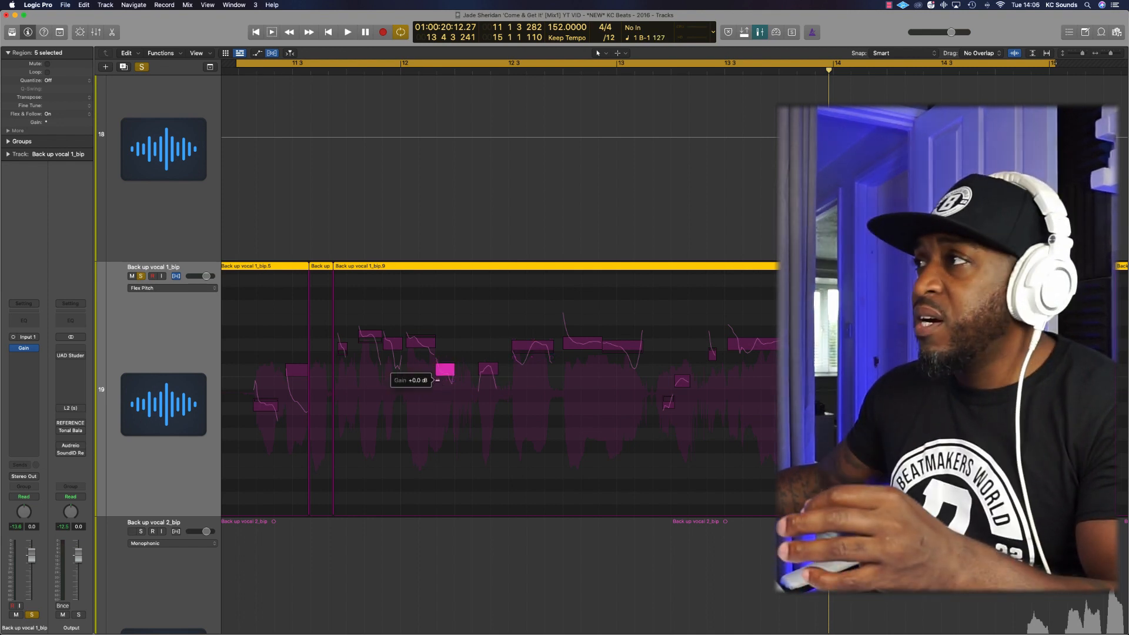
drag(438, 381, 437, 385)
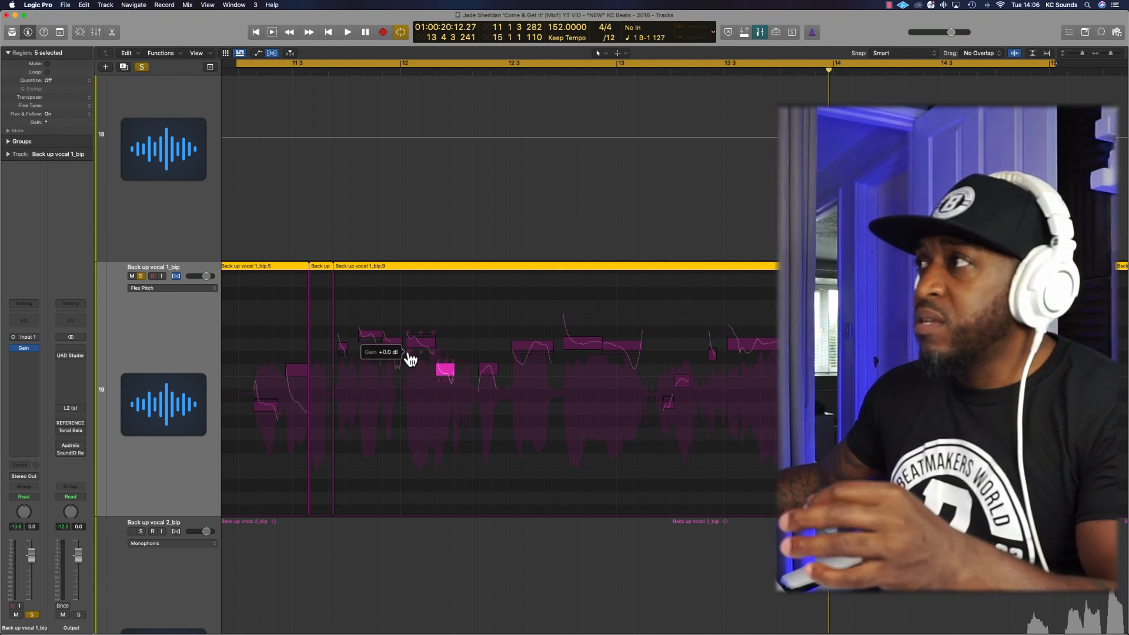